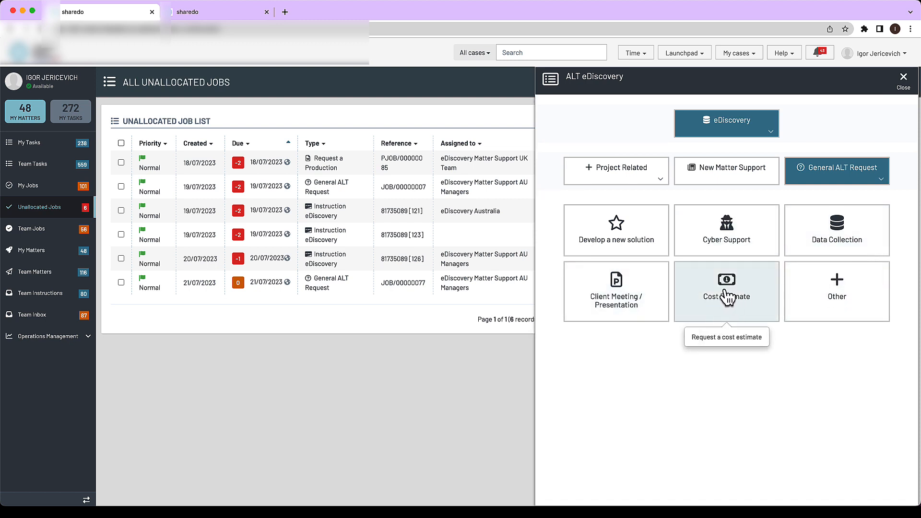
# Step: Create a Cost Estimate request with job details "gdfgf" and desired completion date 07-27-2023, and save it
pyautogui.click(743, 300)
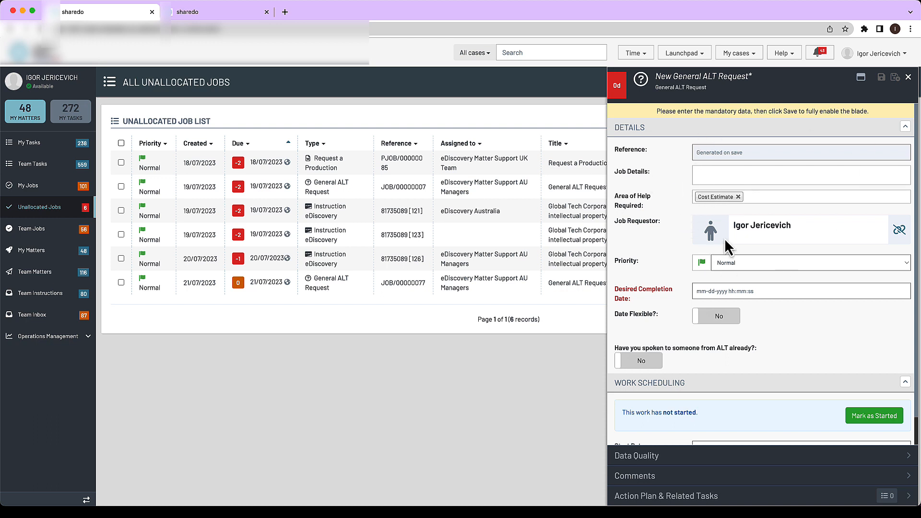
pyautogui.click(718, 178)
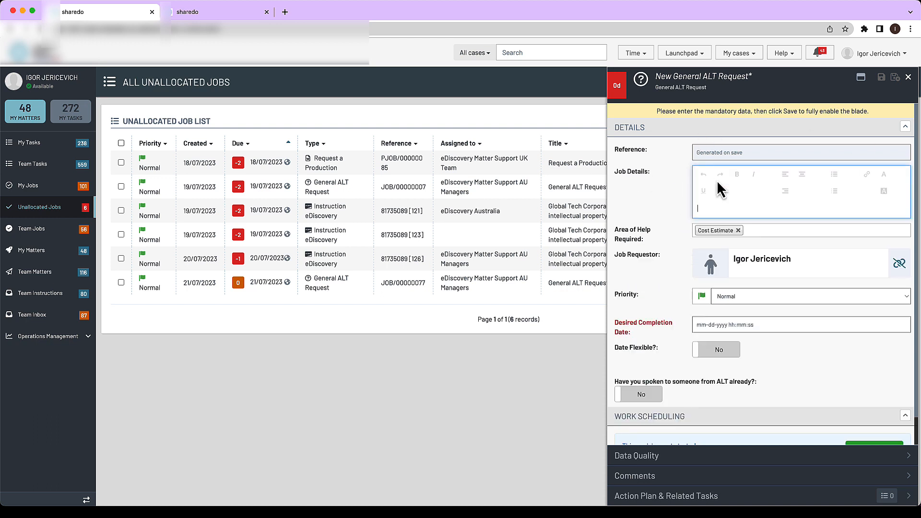
pyautogui.click(710, 325)
pyautogui.click(757, 239)
pyautogui.click(663, 240)
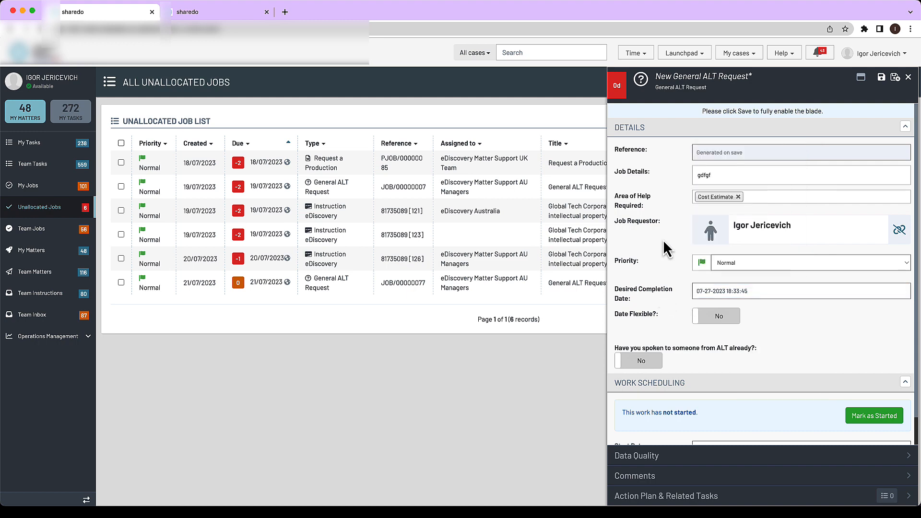
pyautogui.click(881, 78)
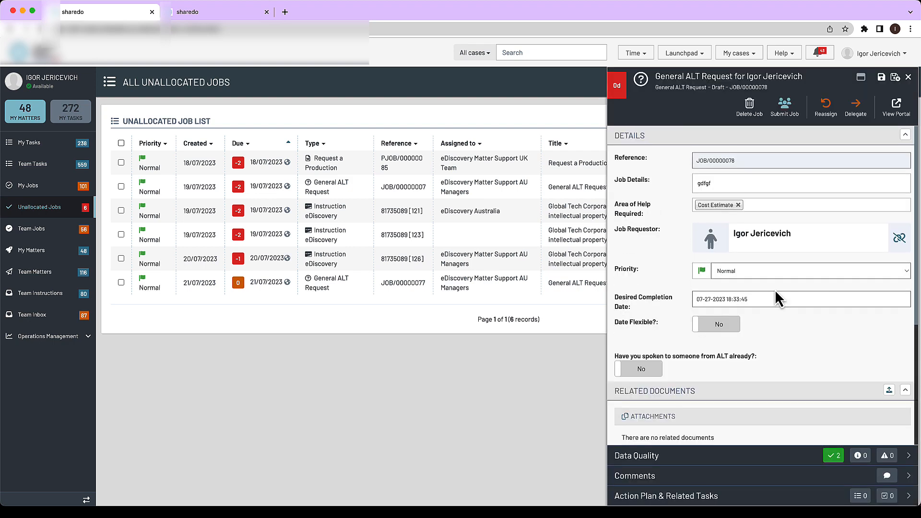
# Step: Submit the Cost Estimate job and refresh the unallocated job list
pyautogui.click(785, 110)
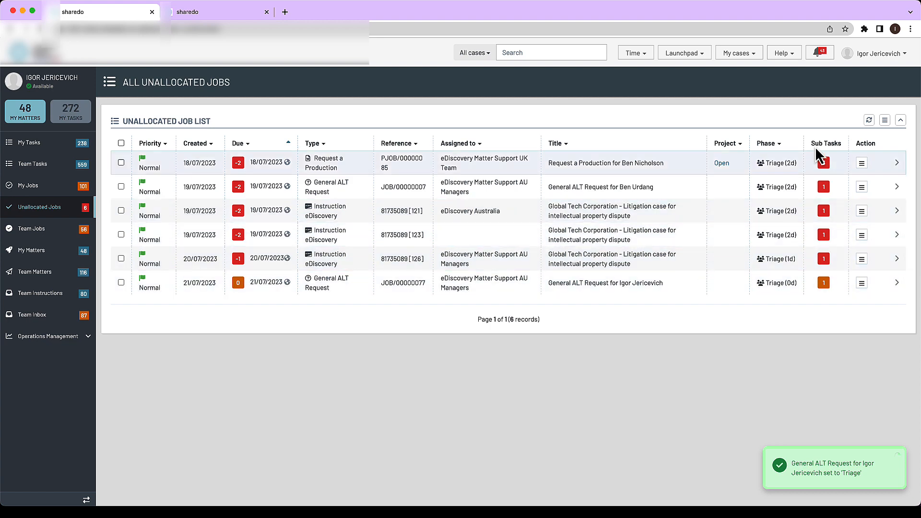
pyautogui.click(869, 120)
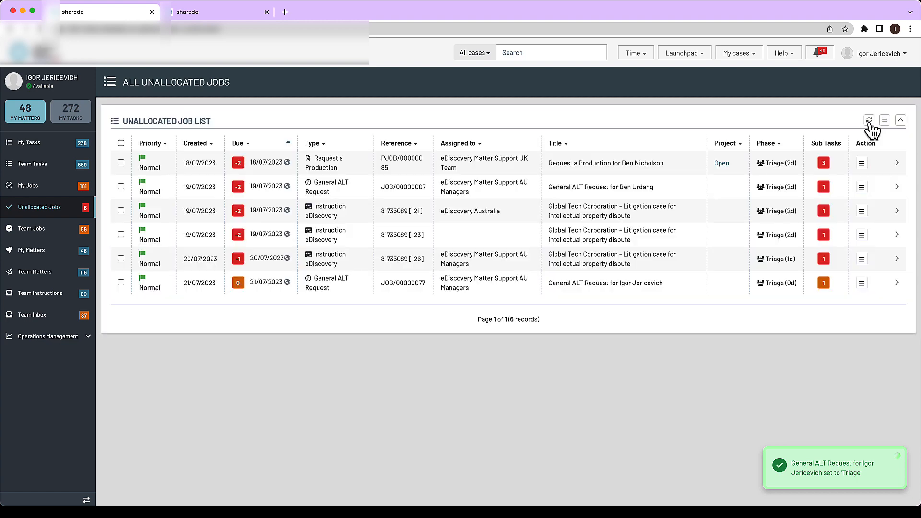
pyautogui.click(869, 120)
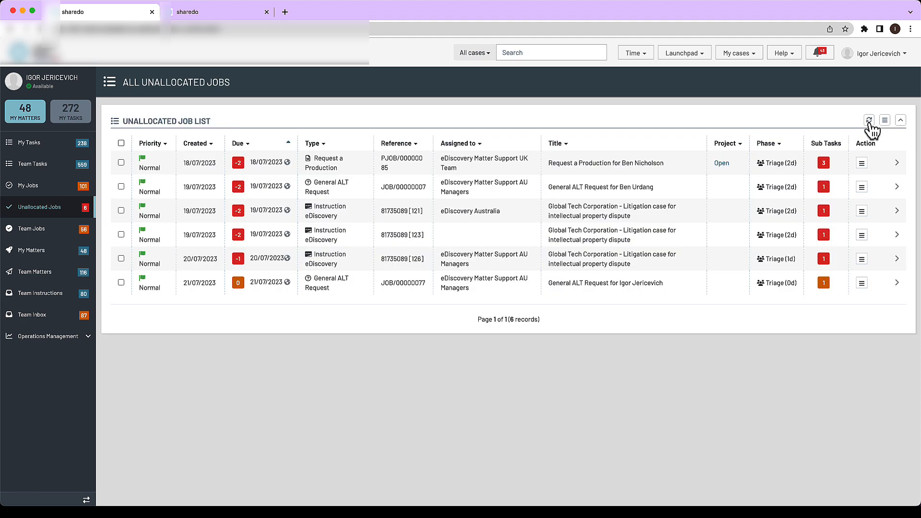
pyautogui.click(869, 121)
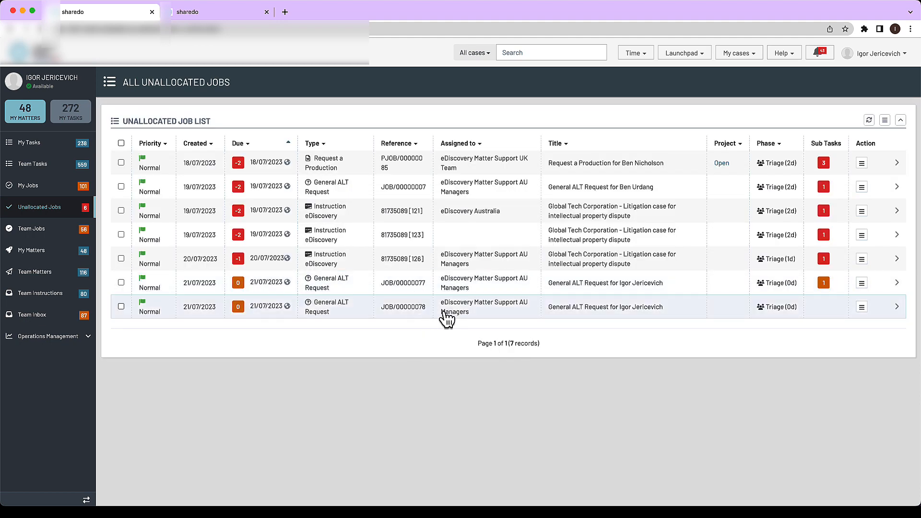
# Step: In the Modeller, add the IDE Widget adapter aspect to the header section of the General ALT Request work type
pyautogui.click(207, 14)
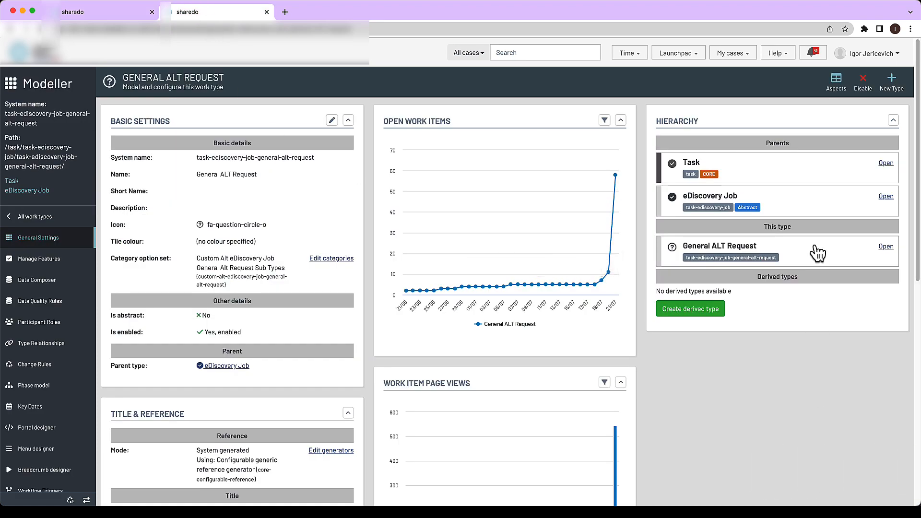
pyautogui.click(836, 82)
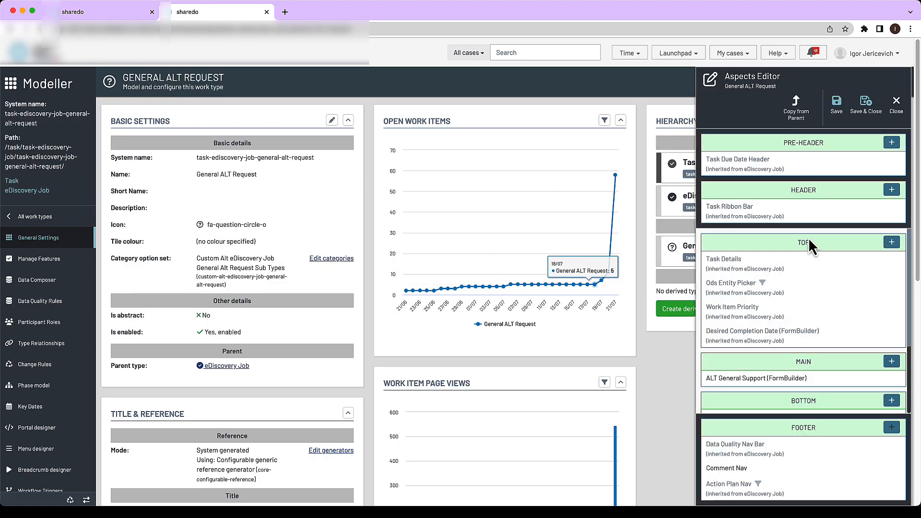
pyautogui.click(891, 190)
pyautogui.write('ide')
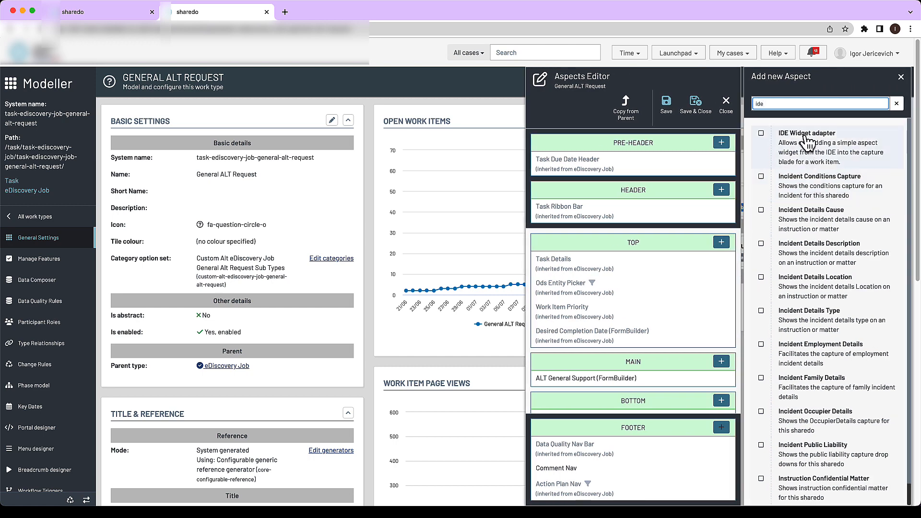
pyautogui.click(762, 136)
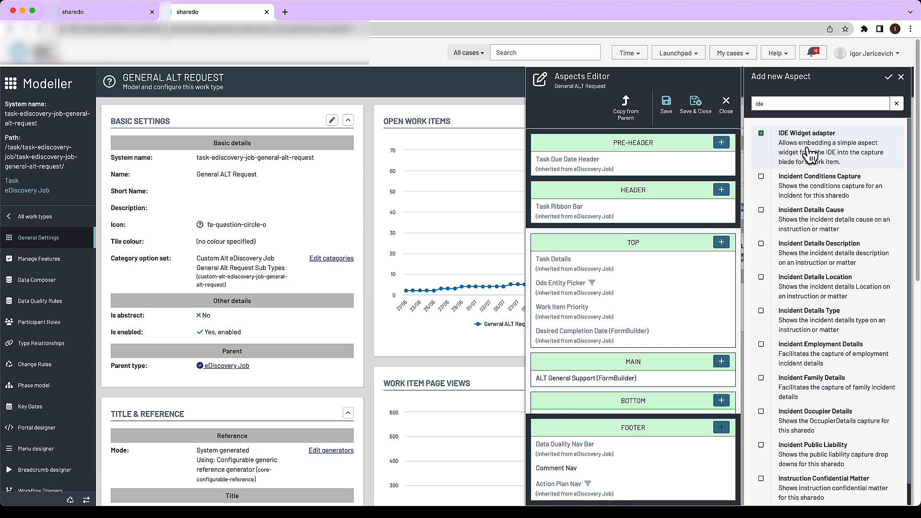
pyautogui.click(888, 81)
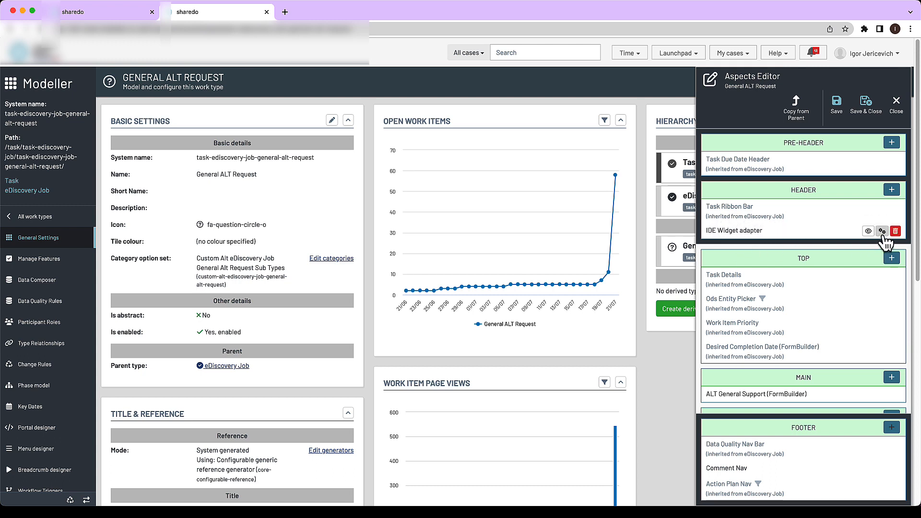
# Step: Configure the IDE Widget adapter with display title "Auto Save" and load the Auto Save Aspect On First Open widget
pyautogui.moveTo(883, 232)
pyautogui.click(882, 232)
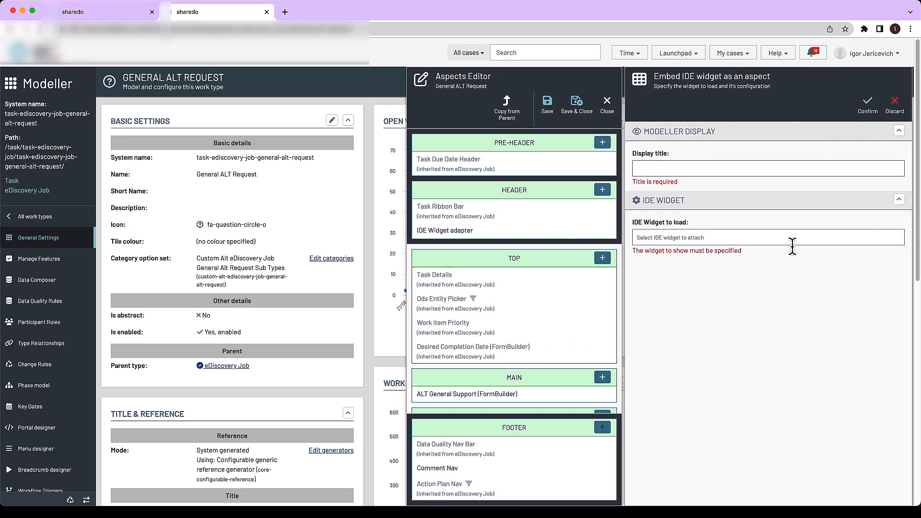
pyautogui.click(678, 168)
pyautogui.write('Aut')
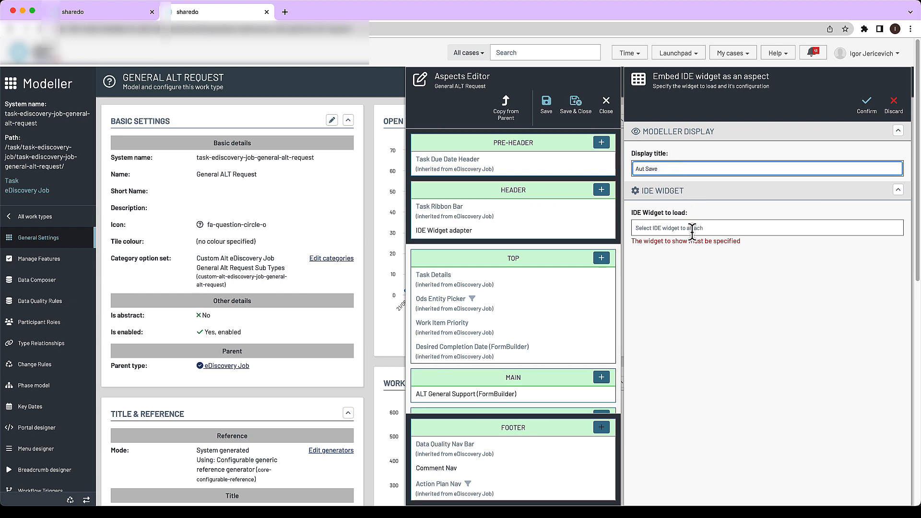
pyautogui.write('o')
pyautogui.click(687, 230)
pyautogui.write('save')
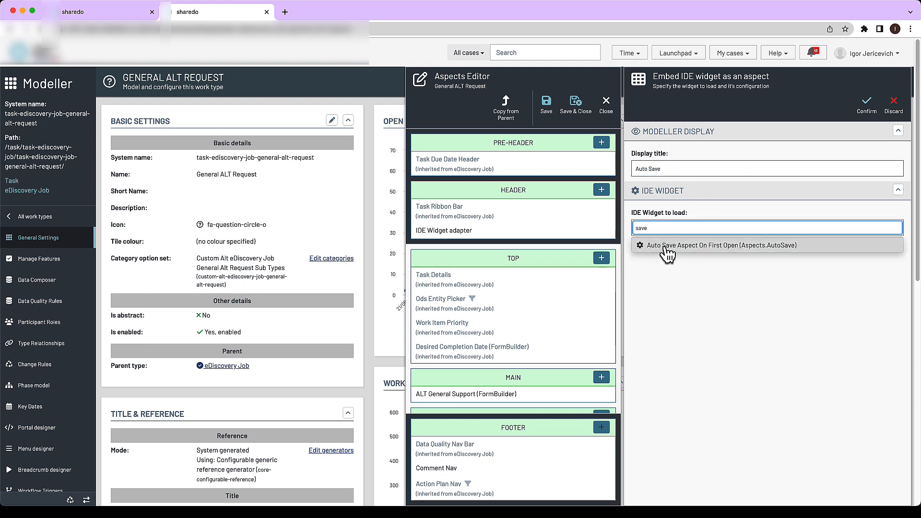
pyautogui.click(694, 247)
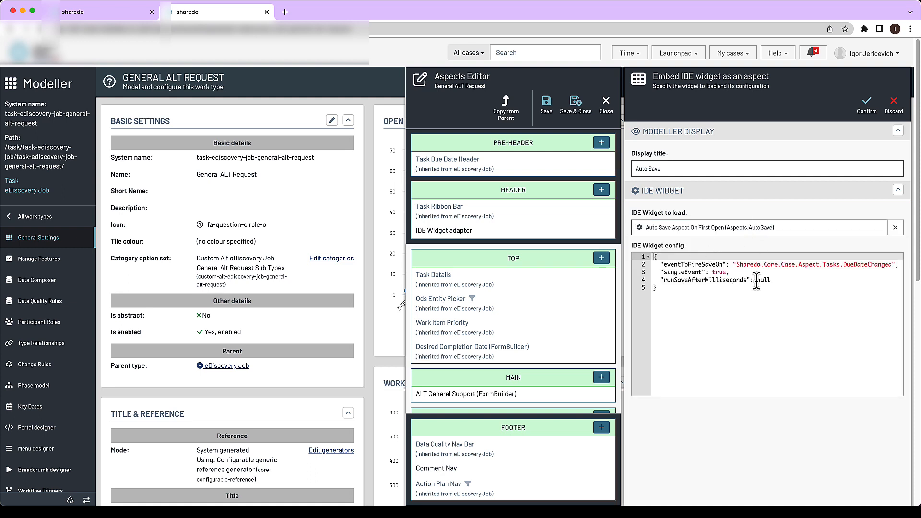
# Step: Examine the eventToFireSaveOn, singleEvent and runSaveAfterMilliseconds settings in the Auto Save widget's configuration
pyautogui.moveTo(737, 264); pyautogui.dragTo(891, 264)
pyautogui.doubleClick(862, 265)
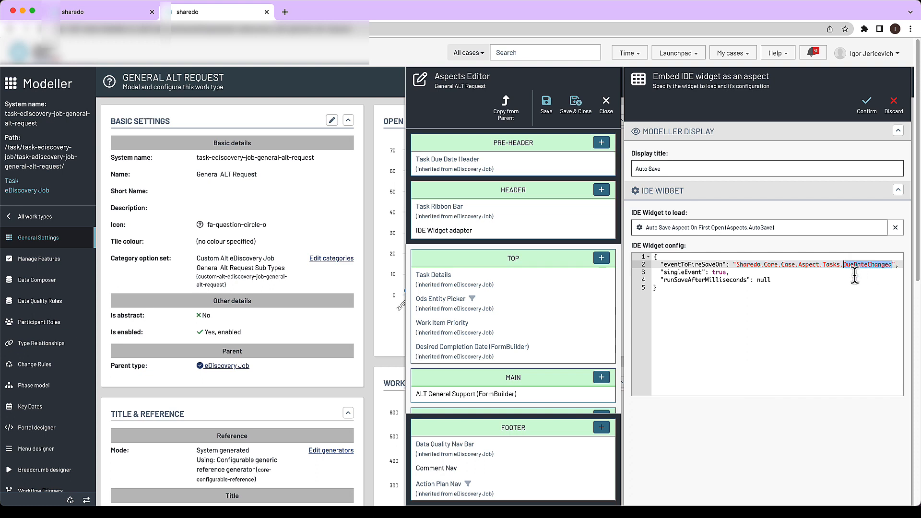
pyautogui.click(726, 273)
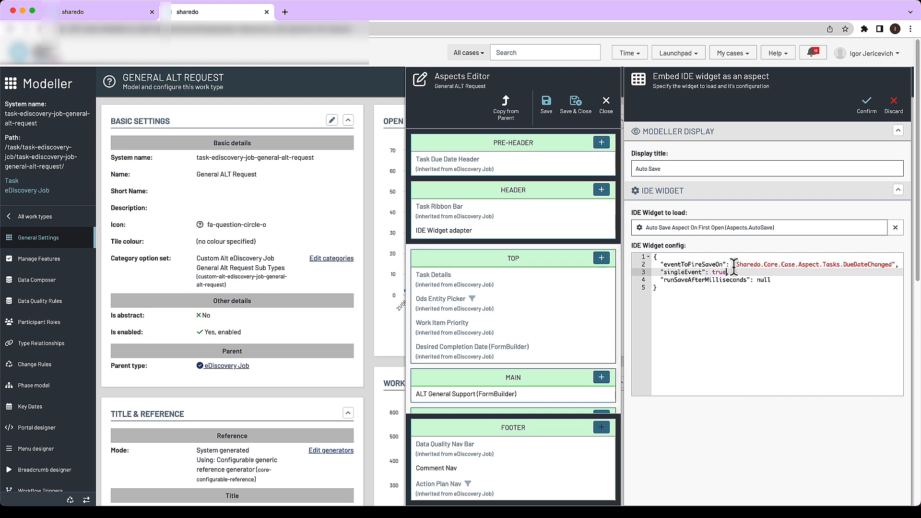
pyautogui.click(736, 280)
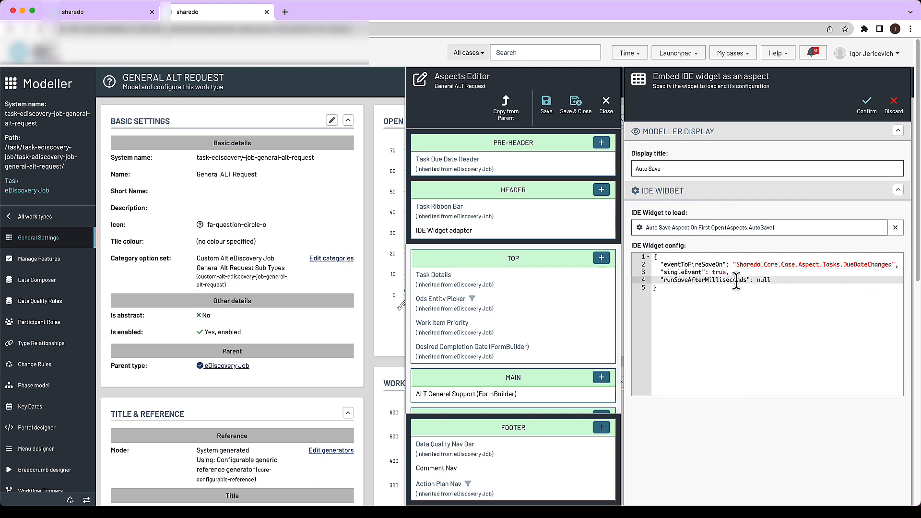
pyautogui.doubleClick(764, 280)
pyautogui.click(725, 280)
pyautogui.click(685, 272)
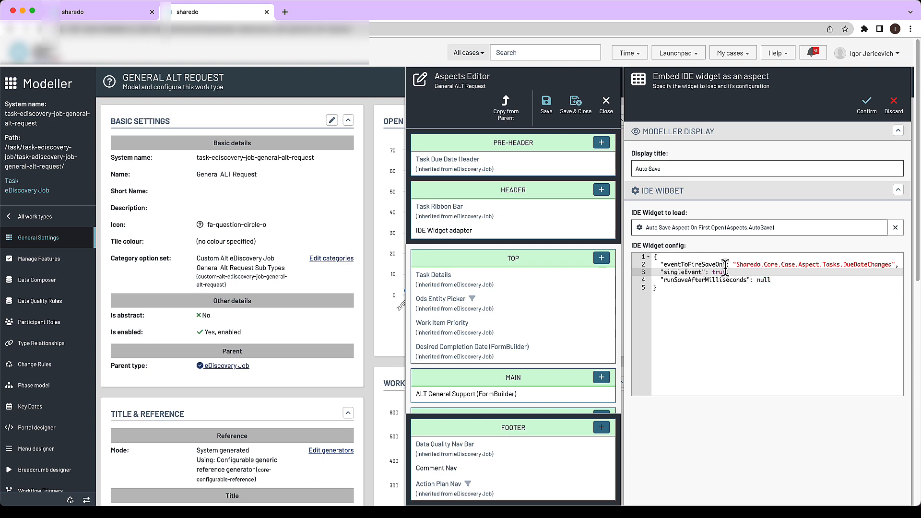
# Step: Save the Auto Save aspect in the General ALT Request work type and reset the configuration cache
pyautogui.click(868, 106)
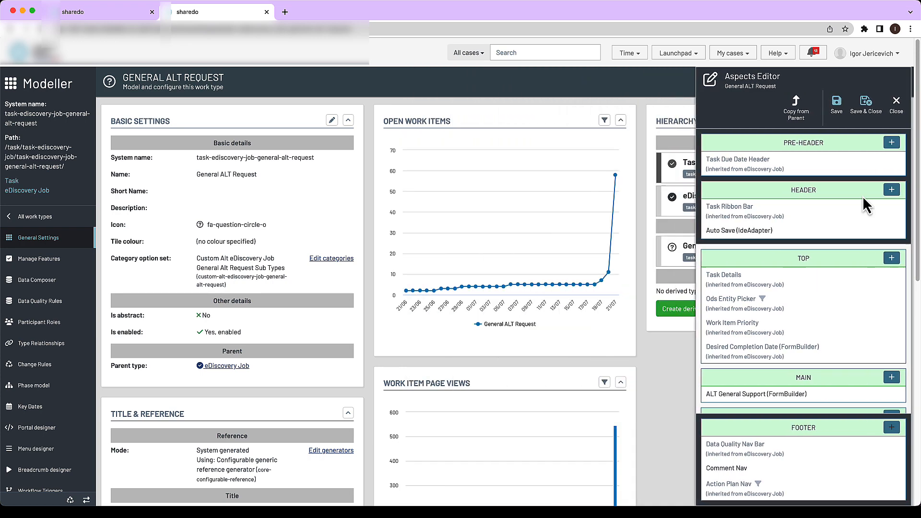
pyautogui.click(866, 106)
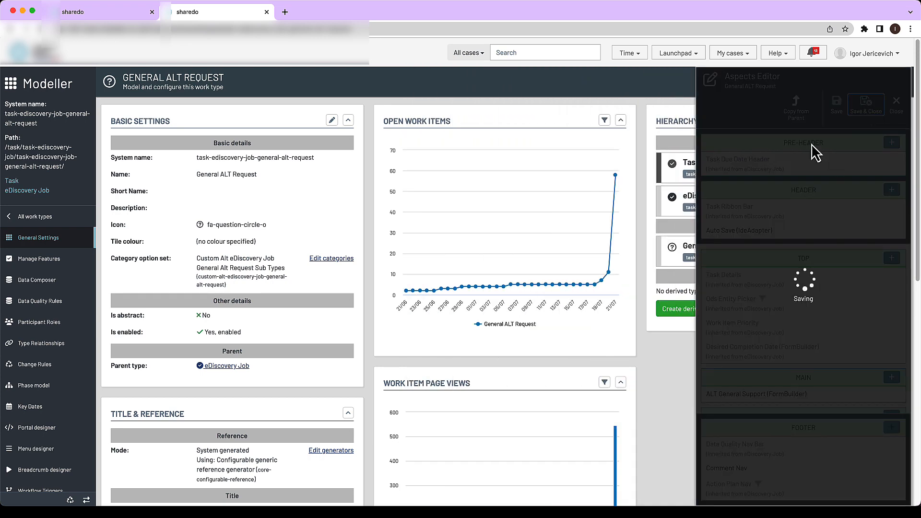
pyautogui.click(81, 499)
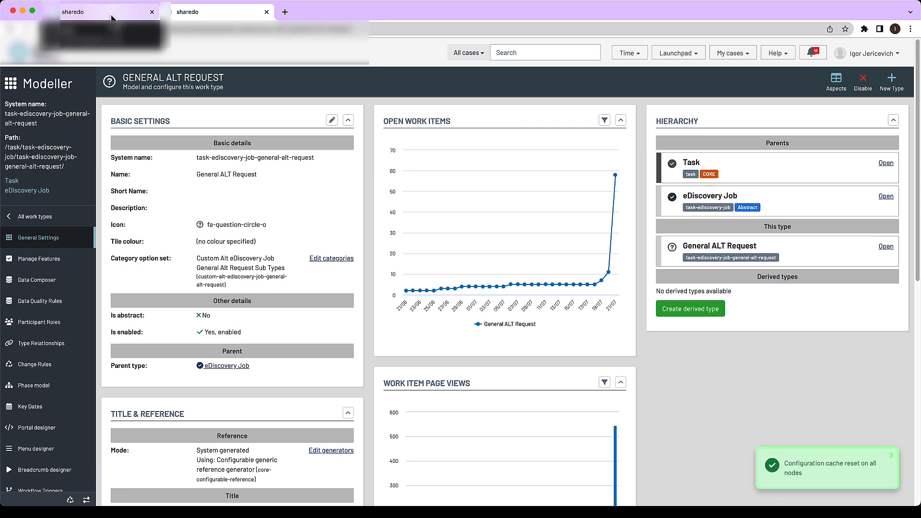
# Step: Return to the unallocated jobs page and start a new ALT eDiscovery General ALT Request for Cyber Support
pyautogui.click(111, 16)
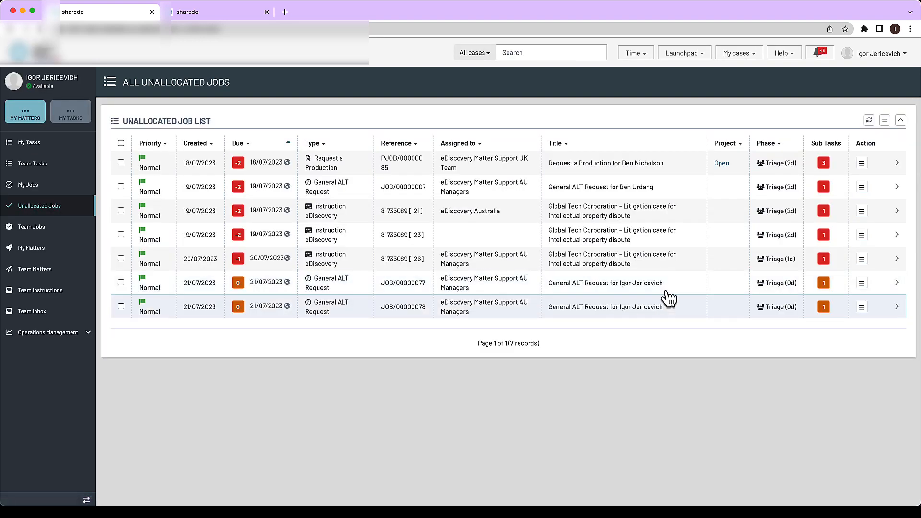
pyautogui.click(680, 55)
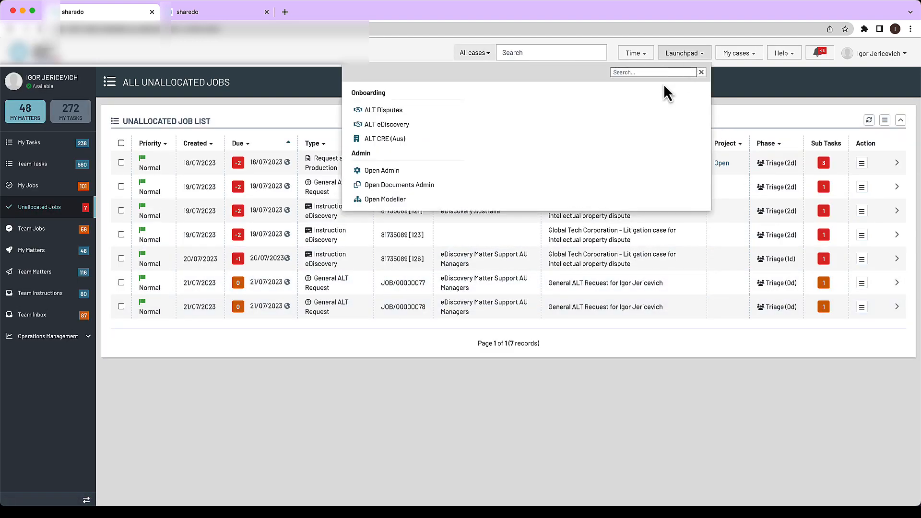
pyautogui.click(386, 124)
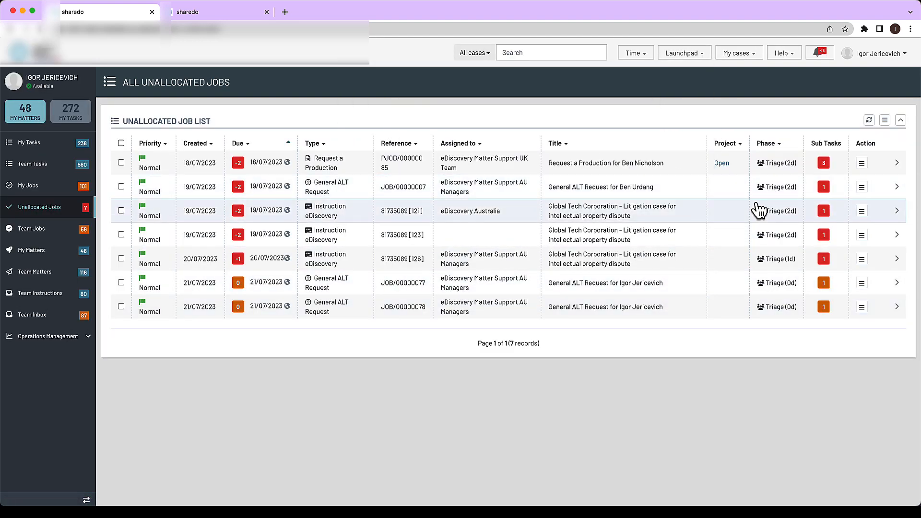
pyautogui.click(734, 141)
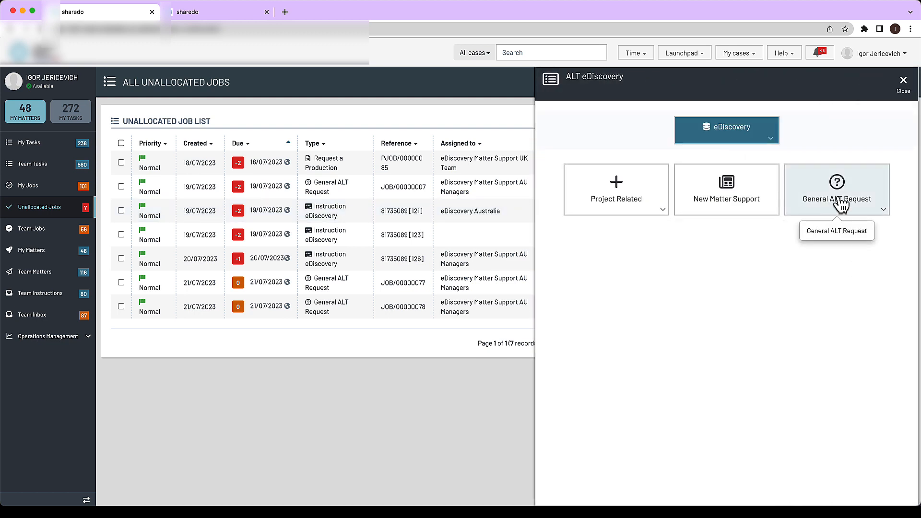
pyautogui.click(839, 204)
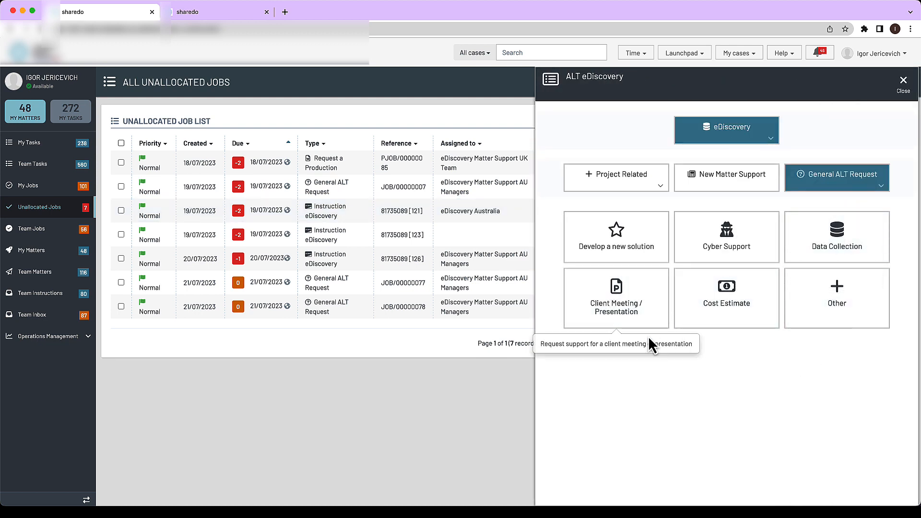
pyautogui.click(695, 243)
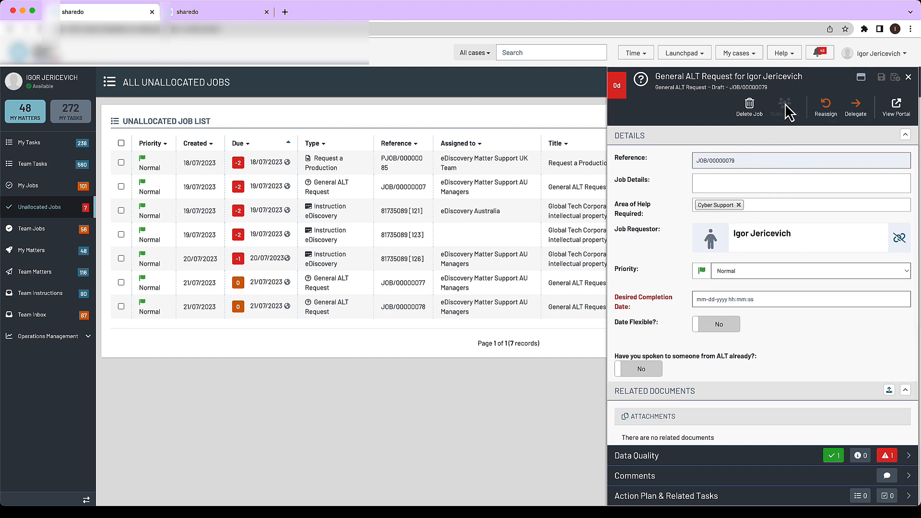
# Step: Set the desired completion date to 07-20-2023 and enter "This was the test at 6:36pm" as the job details
pyautogui.click(730, 299)
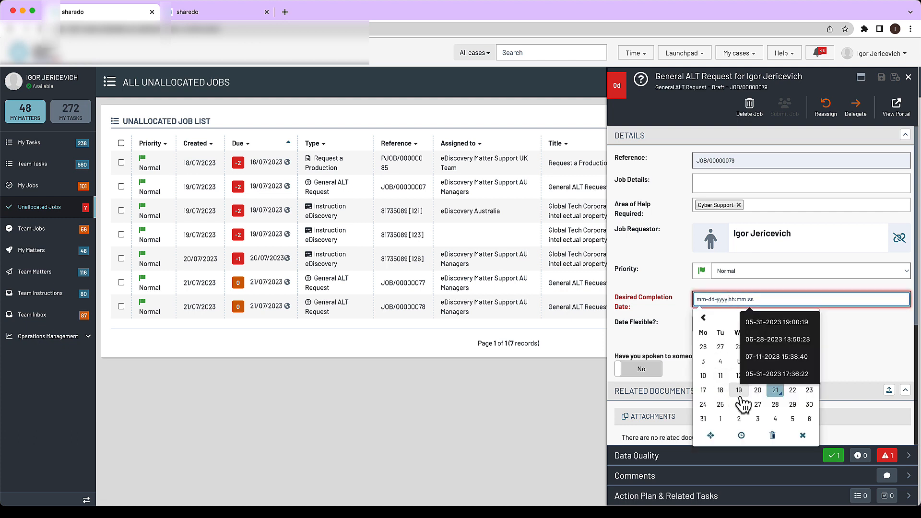
pyautogui.click(758, 390)
pyautogui.click(735, 185)
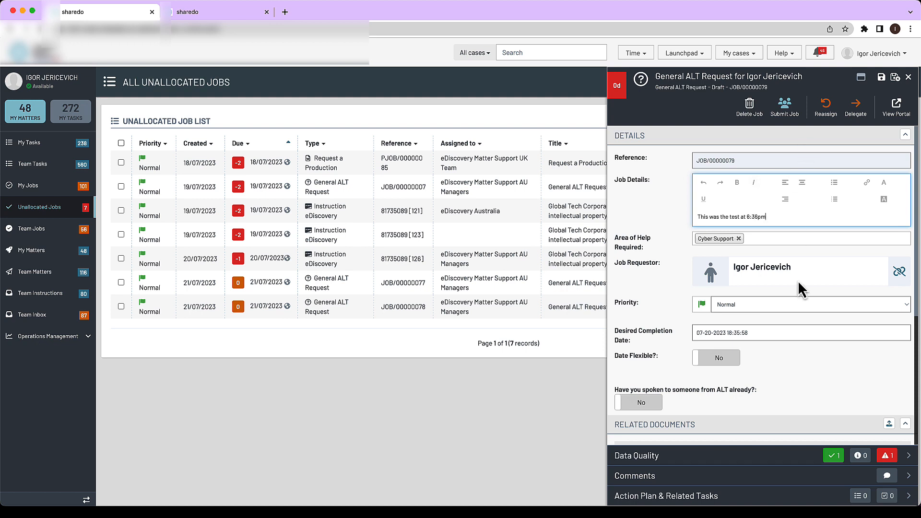
# Step: Submit the Cyber Support job and refresh the unallocated job list
pyautogui.click(785, 109)
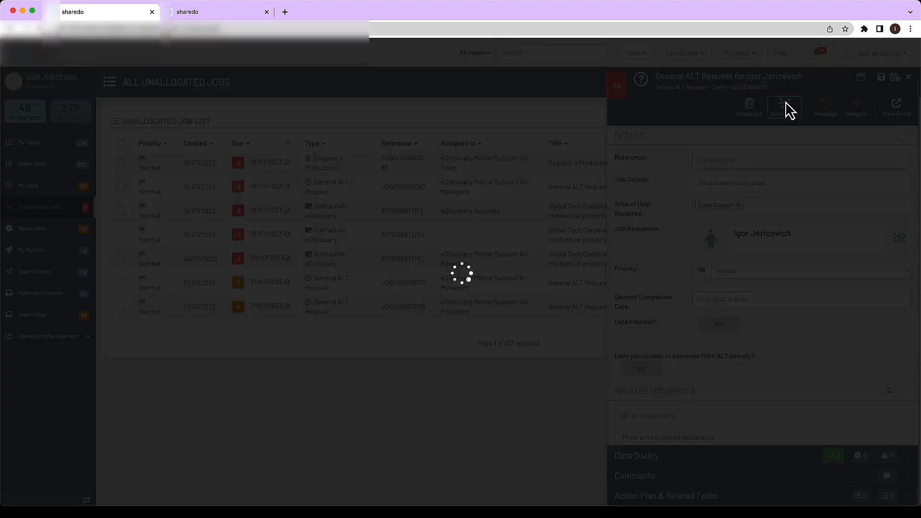
pyautogui.click(785, 110)
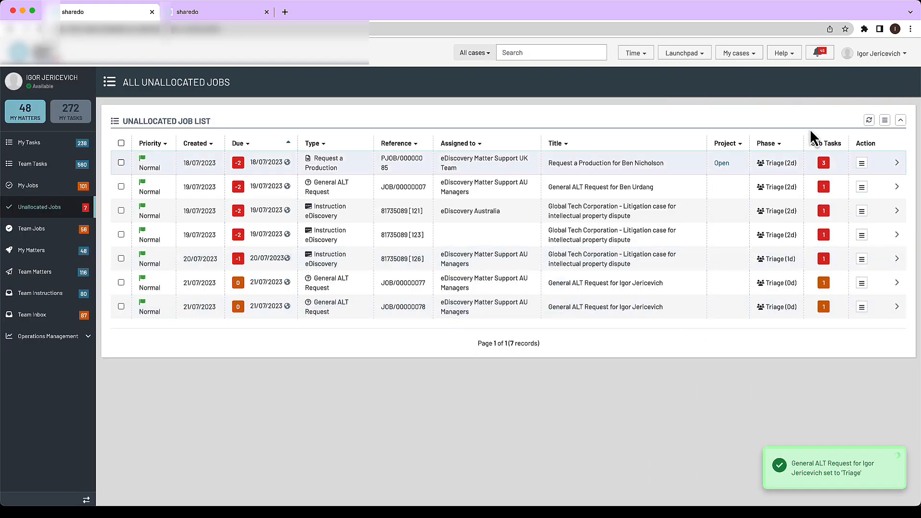
pyautogui.click(869, 119)
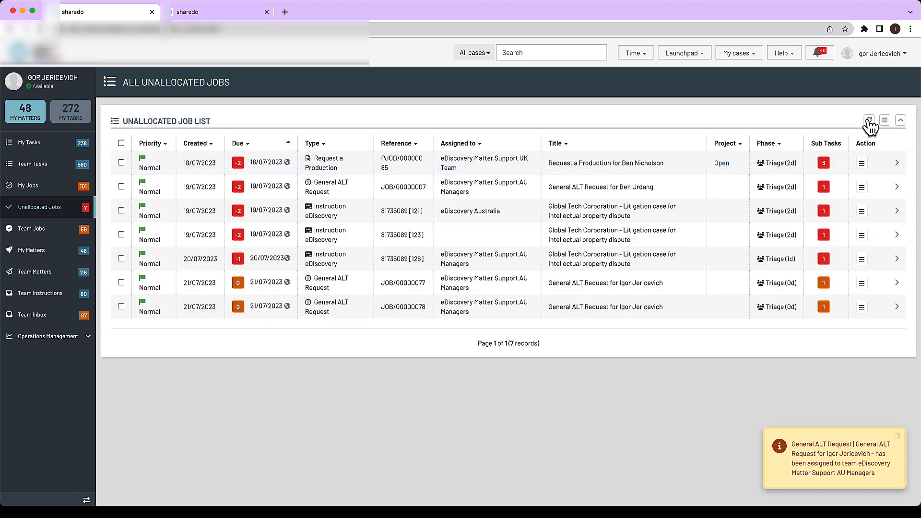
# Step: Refresh the unallocated job list, review the new Cyber Support request's details and action plan, and close it
pyautogui.click(868, 120)
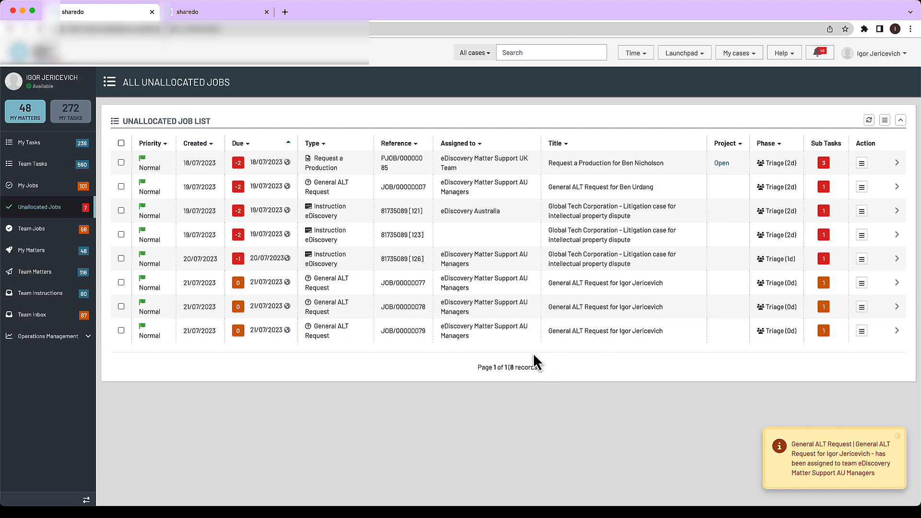
pyautogui.click(458, 336)
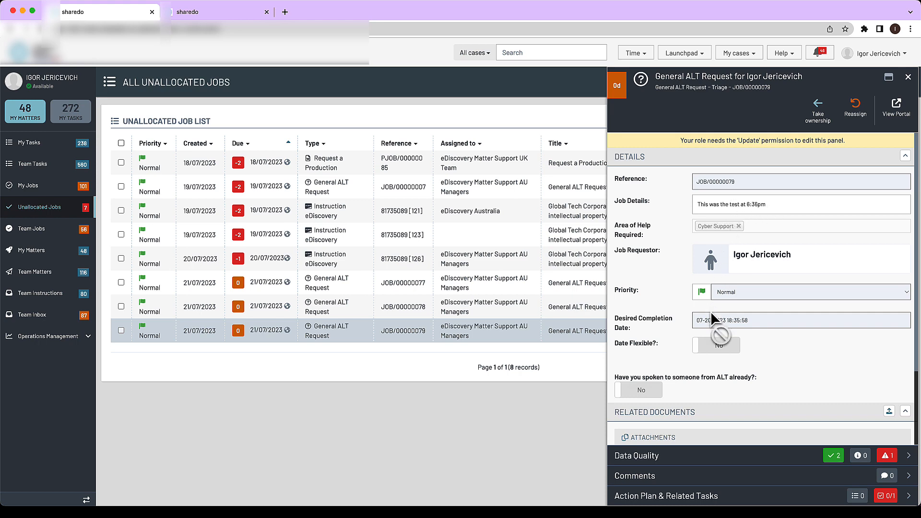
pyautogui.scroll(-3, 706, 361)
pyautogui.scroll(1, 372, 292)
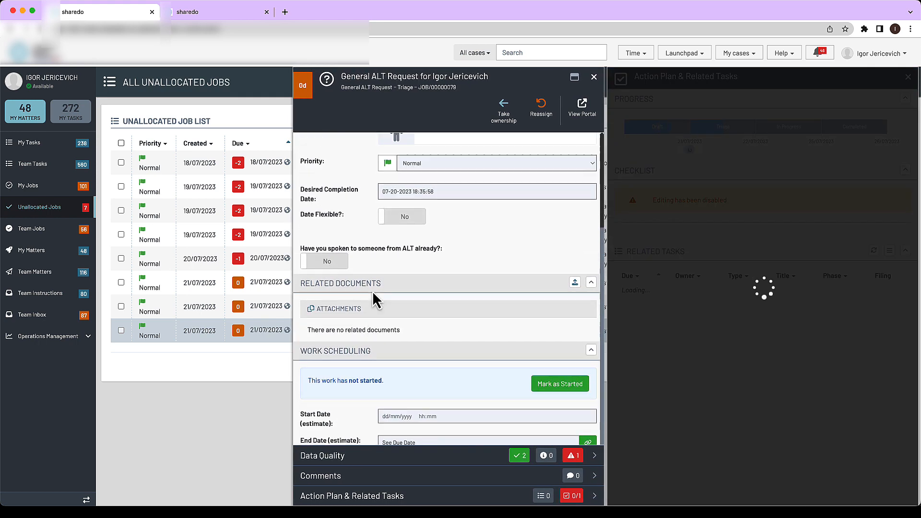
pyautogui.scroll(3, 372, 290)
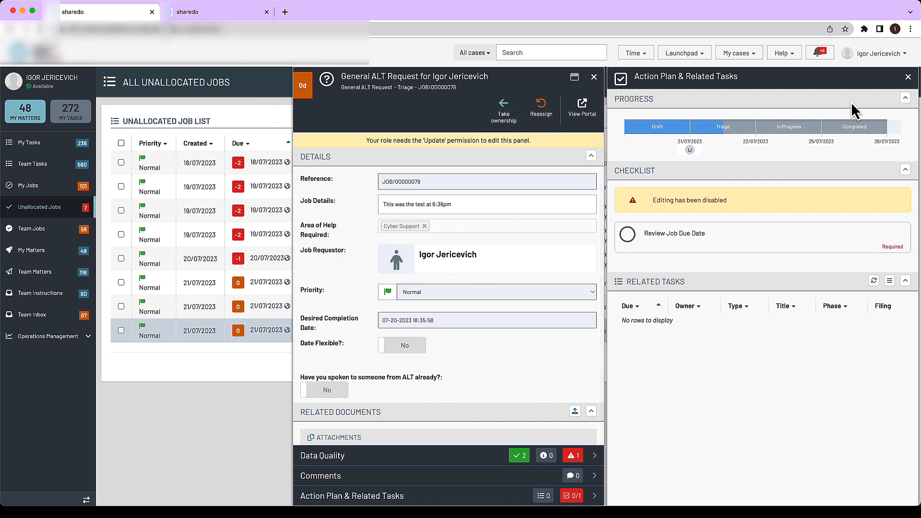
pyautogui.click(908, 77)
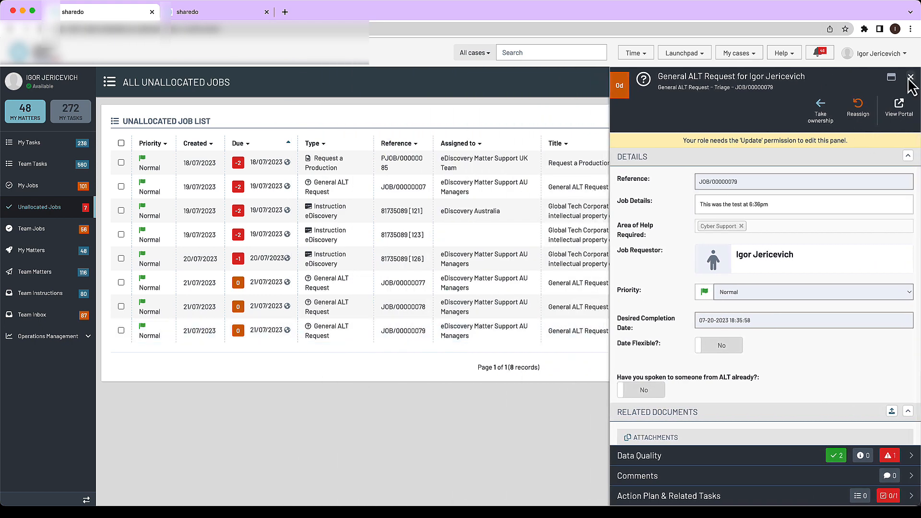
pyautogui.click(910, 78)
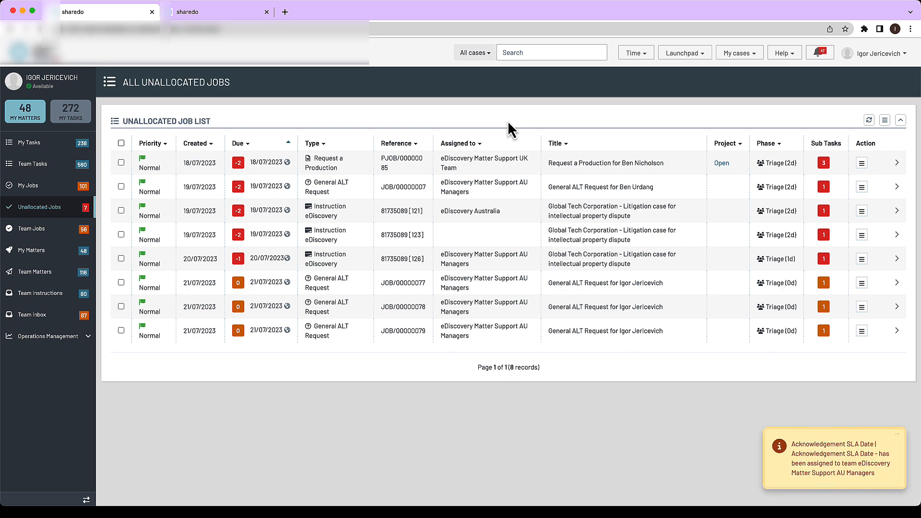
# Step: Start a new ALT eDiscovery General ALT Request for Cost Estimate and check its reference number
pyautogui.click(682, 54)
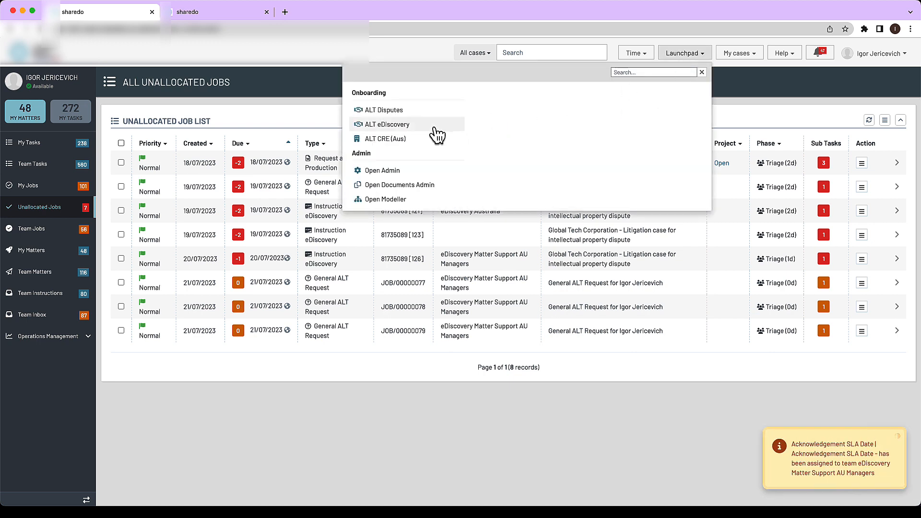
pyautogui.click(399, 124)
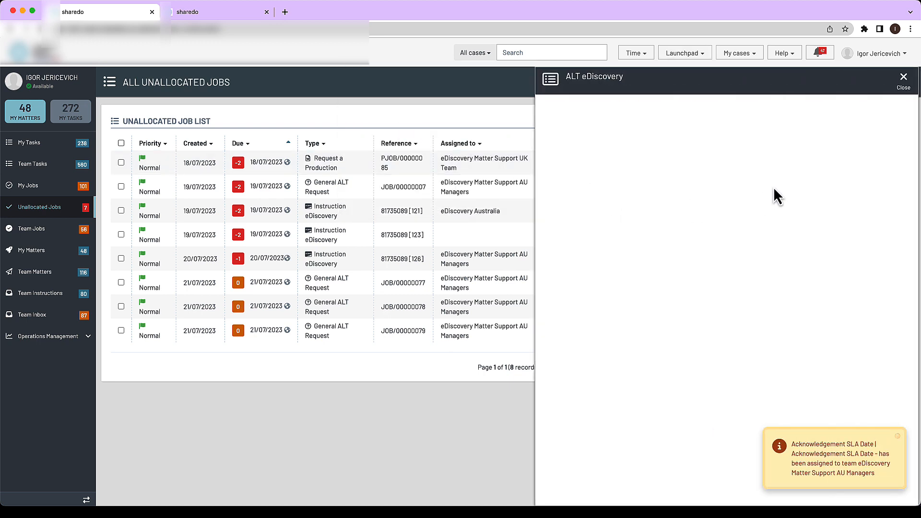
pyautogui.click(760, 150)
pyautogui.click(838, 182)
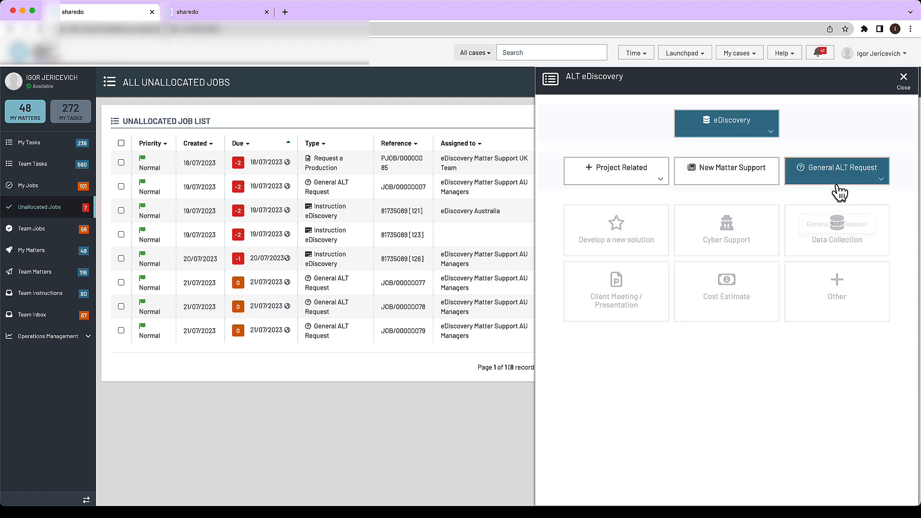
pyautogui.click(722, 287)
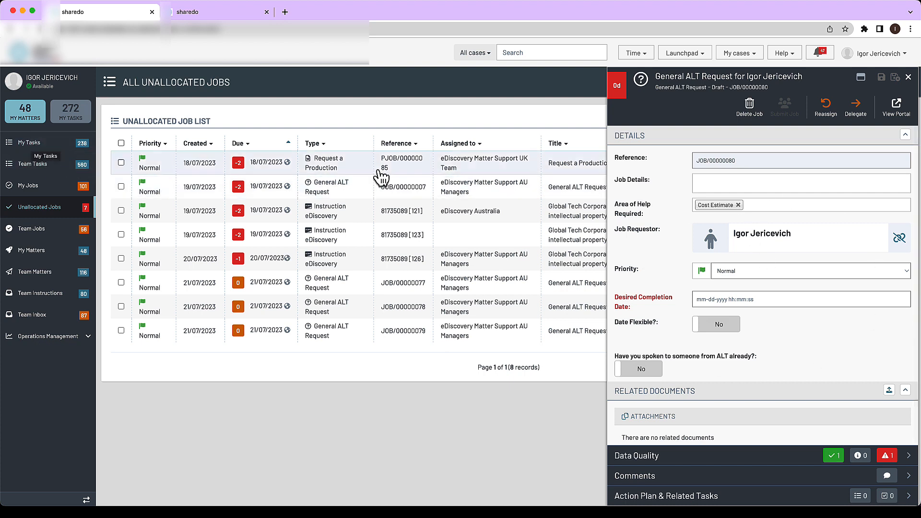
pyautogui.moveTo(761, 88); pyautogui.dragTo(780, 96)
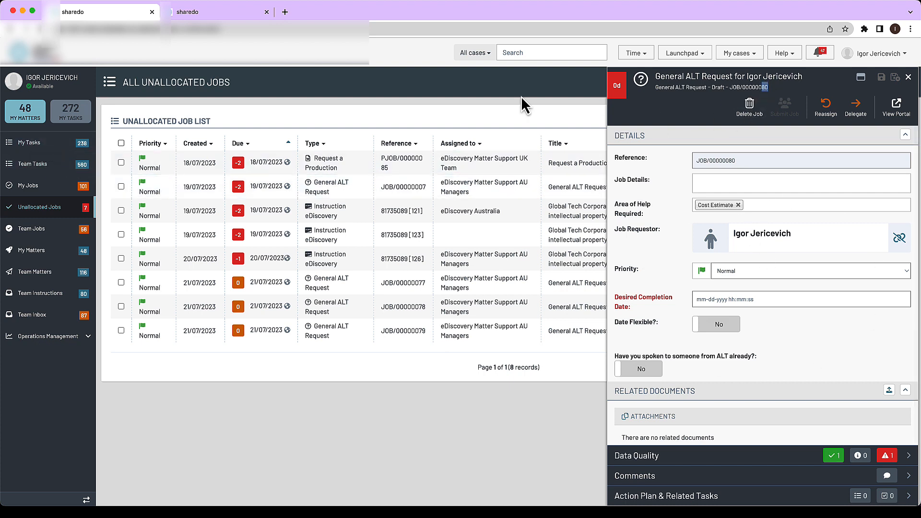
# Step: Open the newest draft General ALT Request from the My Tasks worklist and check its reference number
pyautogui.click(27, 142)
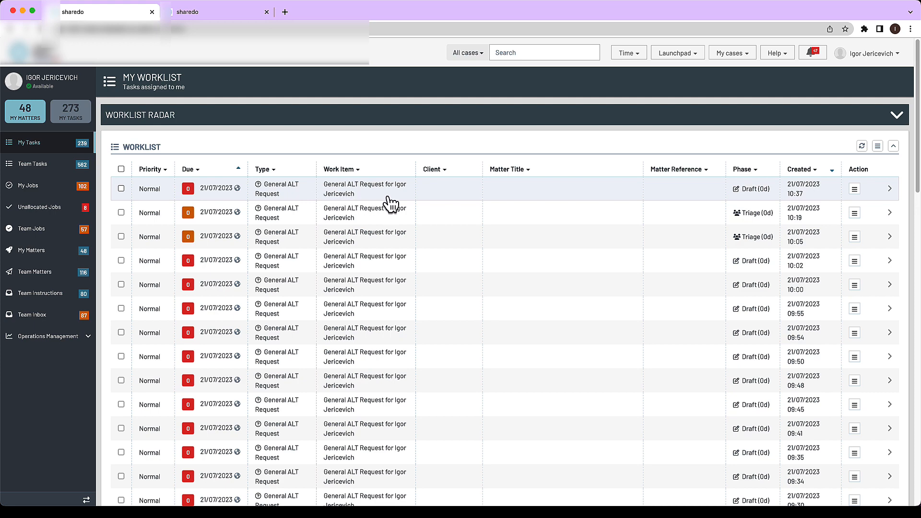
pyautogui.click(360, 192)
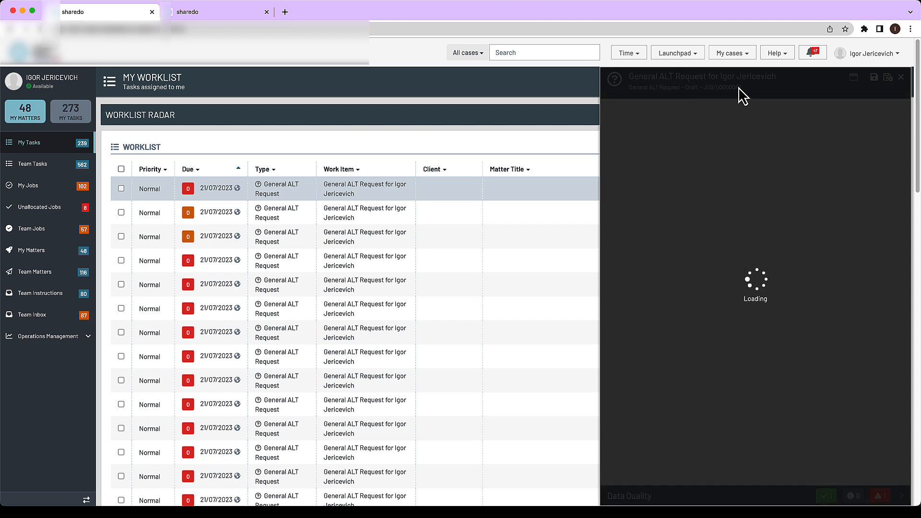
pyautogui.moveTo(733, 87); pyautogui.dragTo(741, 87)
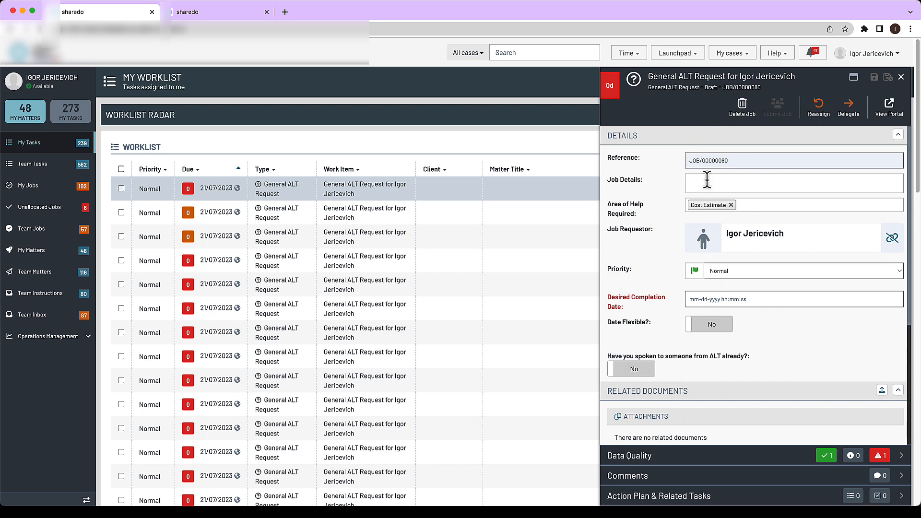
# Step: Set the desired completion date of the Cost Estimate draft to 07-05-2023
pyautogui.scroll(-3, 755, 354)
pyautogui.scroll(3, 755, 350)
pyautogui.click(751, 299)
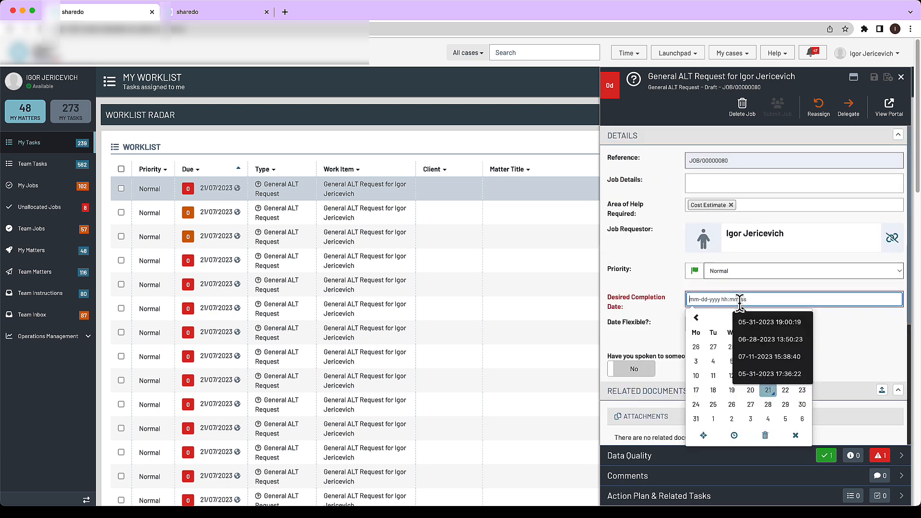
pyautogui.click(730, 363)
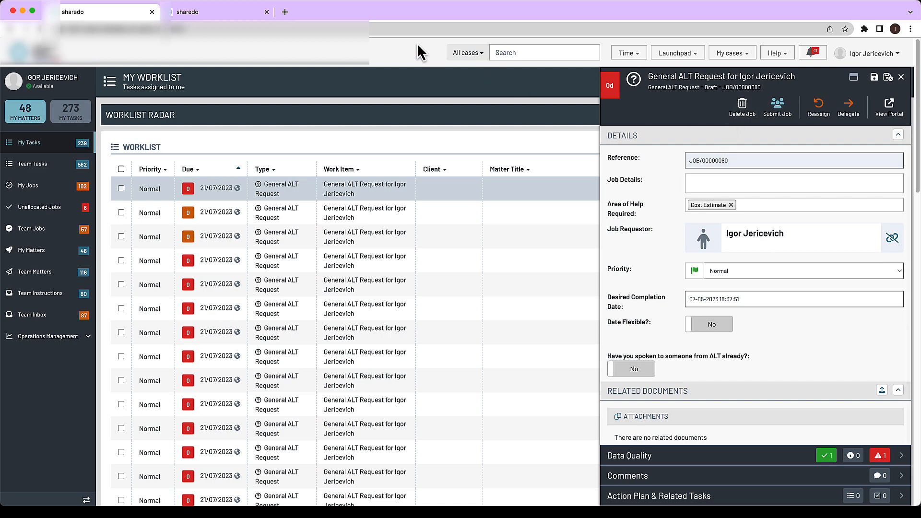
# Step: Open the phase model of the General ALT Request work type in the Modeller and inspect the Draft and Not Required phases
pyautogui.click(216, 11)
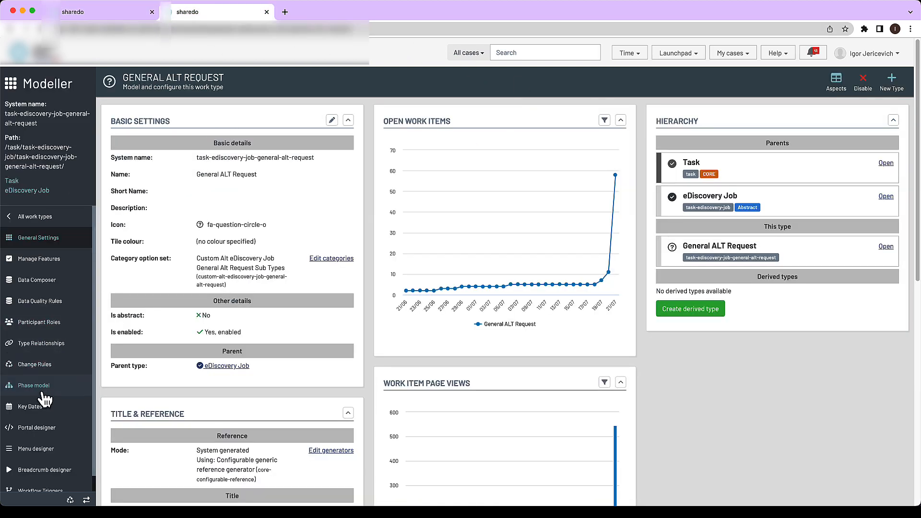
pyautogui.click(35, 387)
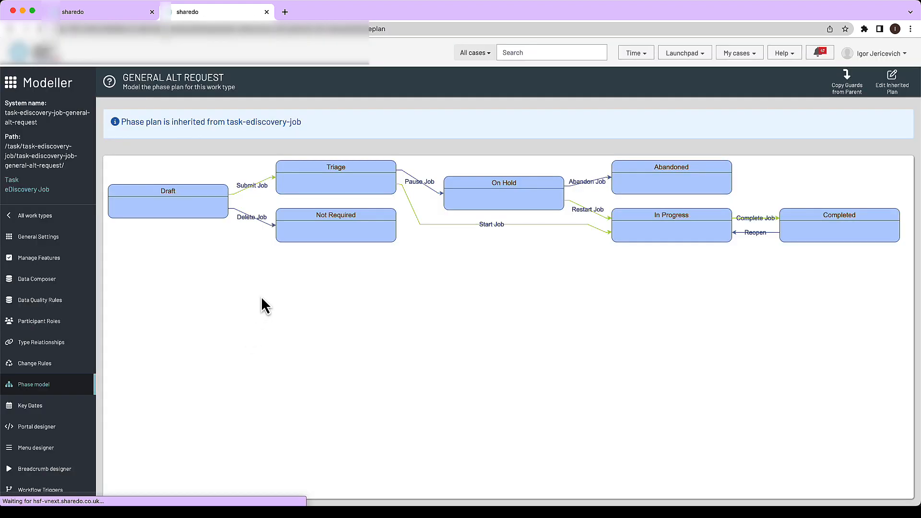
pyautogui.click(190, 209)
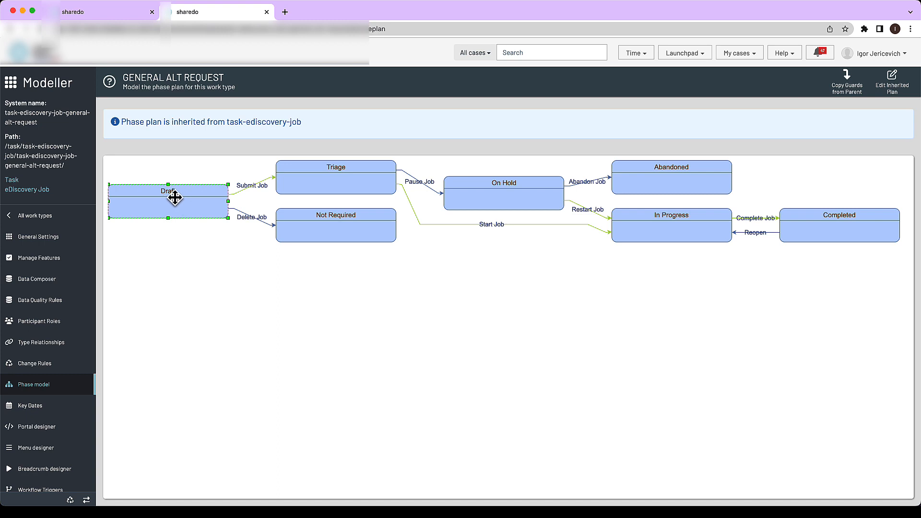
pyautogui.click(315, 226)
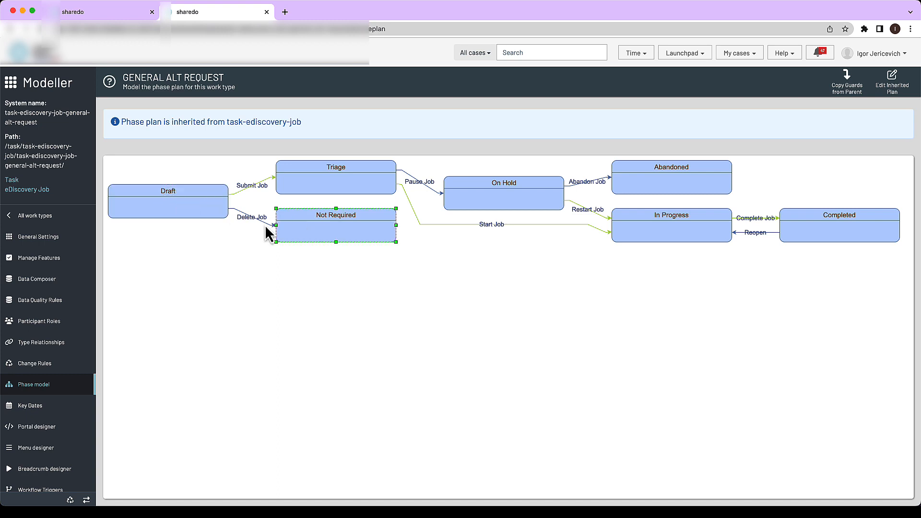
# Step: Examine the Submit Job and Delete Job transitions out of the Draft phase, and return to the open Cost Estimate draft in the worklist
pyautogui.click(249, 217)
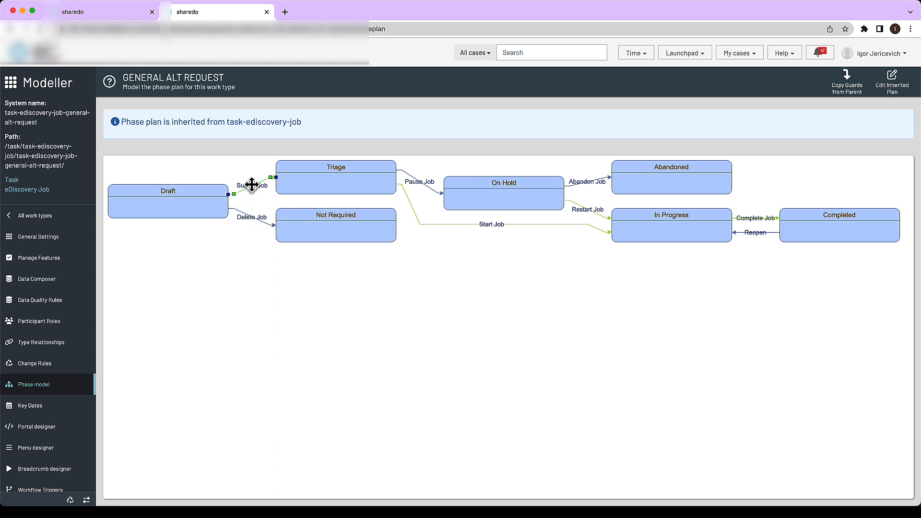
pyautogui.click(255, 246)
pyautogui.click(210, 212)
pyautogui.click(242, 193)
pyautogui.click(209, 209)
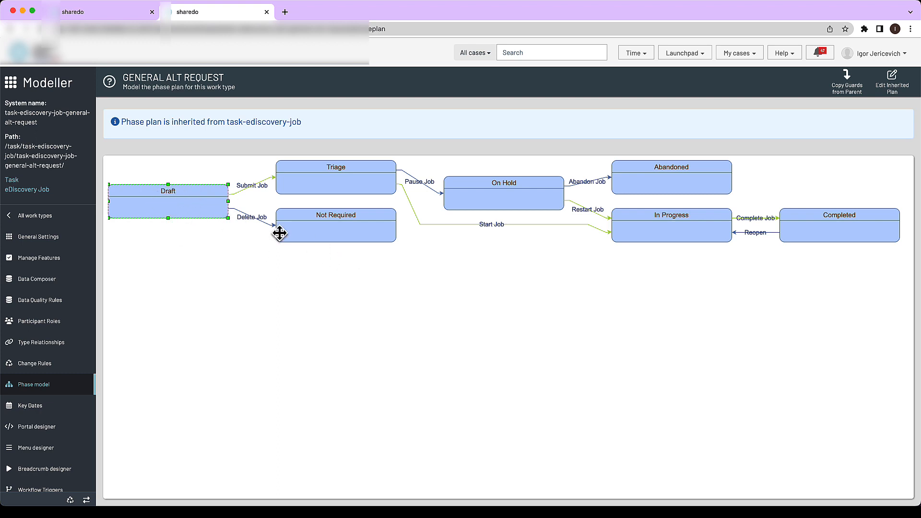
pyautogui.click(314, 234)
pyautogui.click(309, 284)
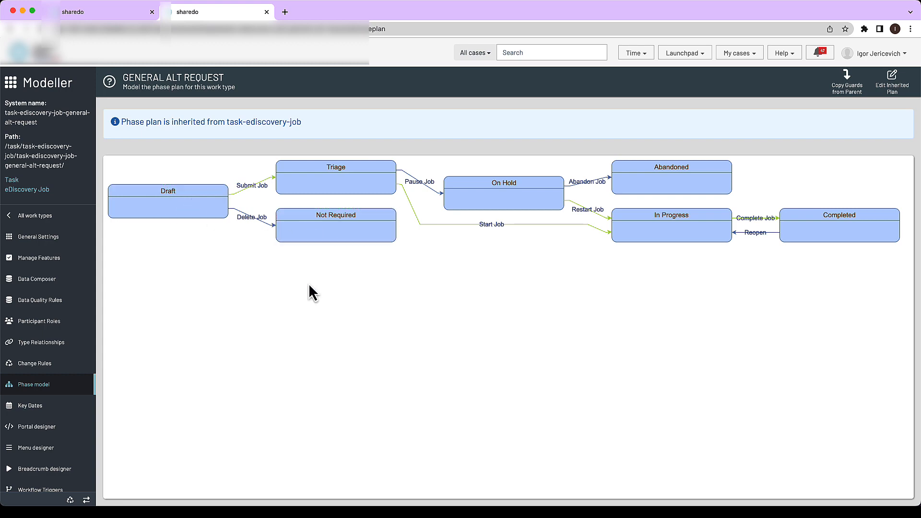
pyautogui.click(203, 201)
pyautogui.click(88, 18)
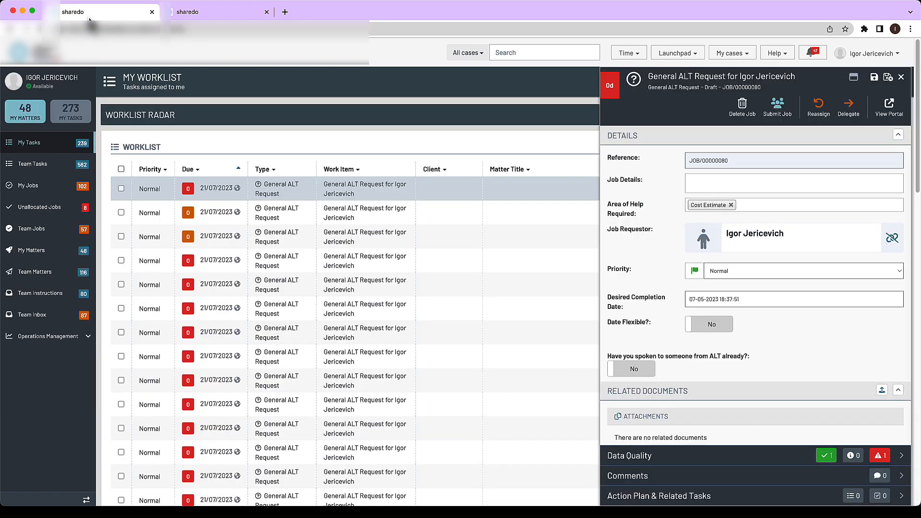